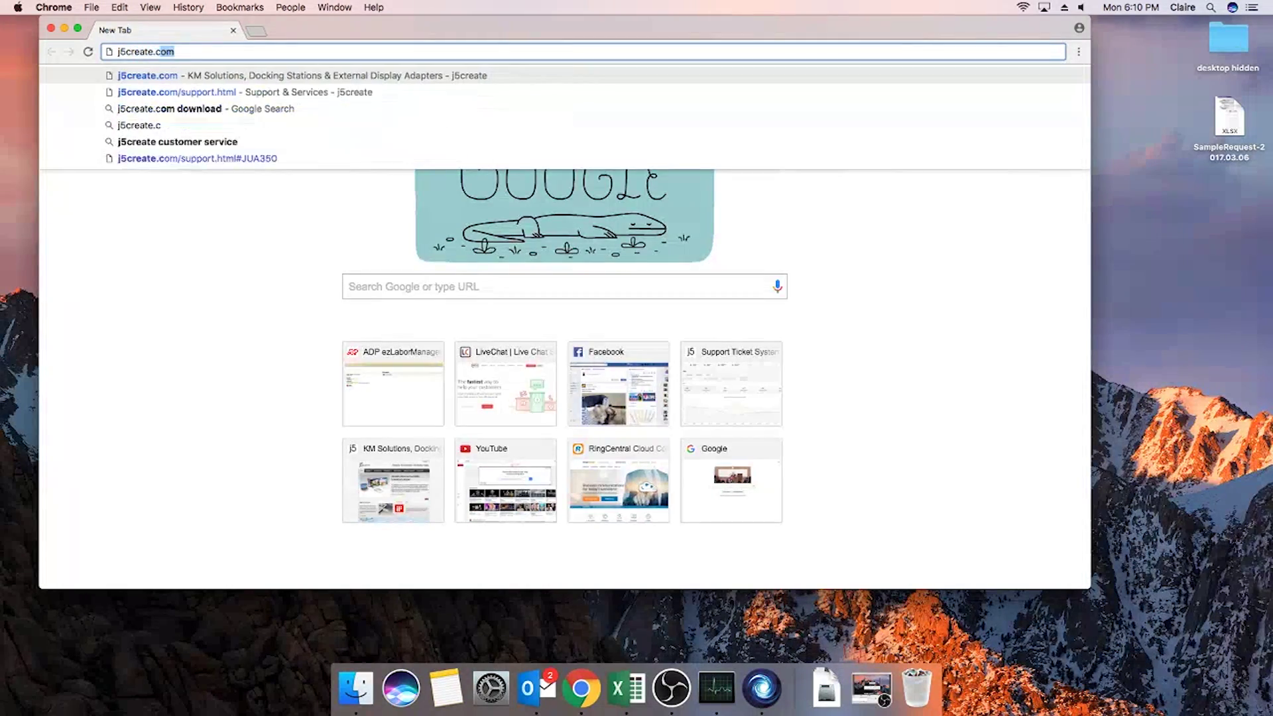
# Load j5create.com, go to Support & Services, and download the JUA350 adapter's Mac driver.
pyautogui.press('Return')
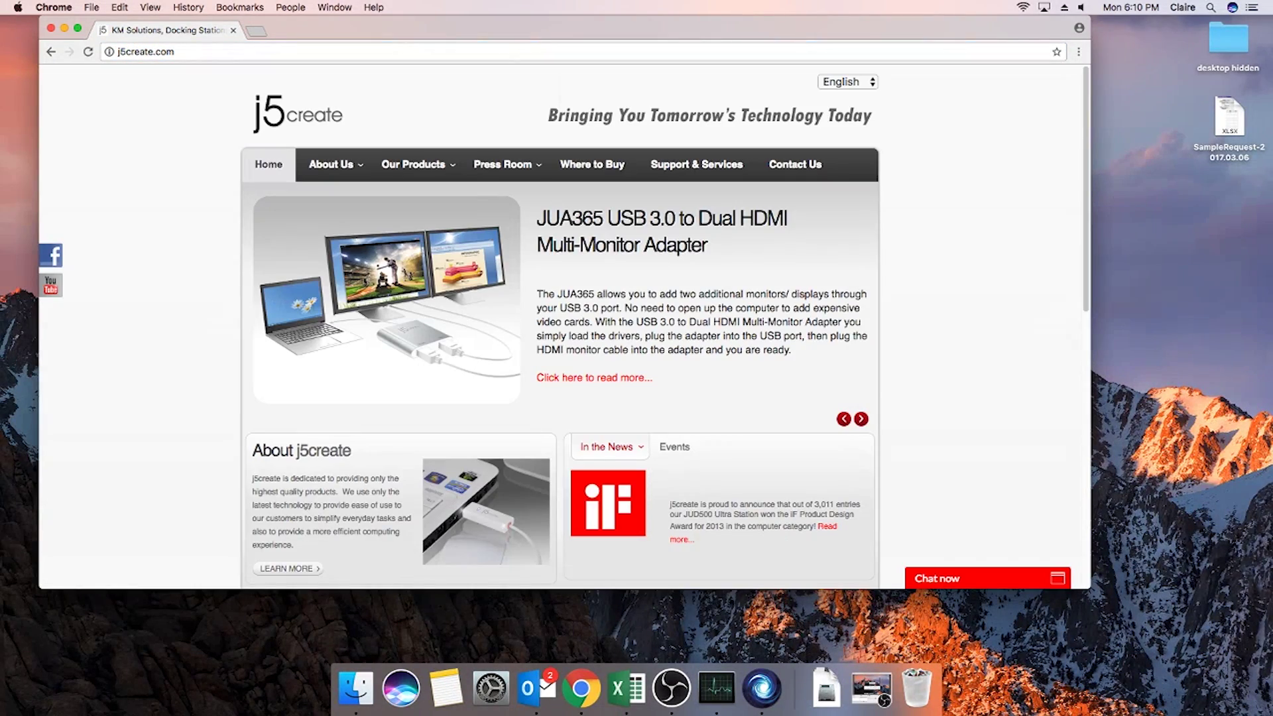
pyautogui.click(673, 171)
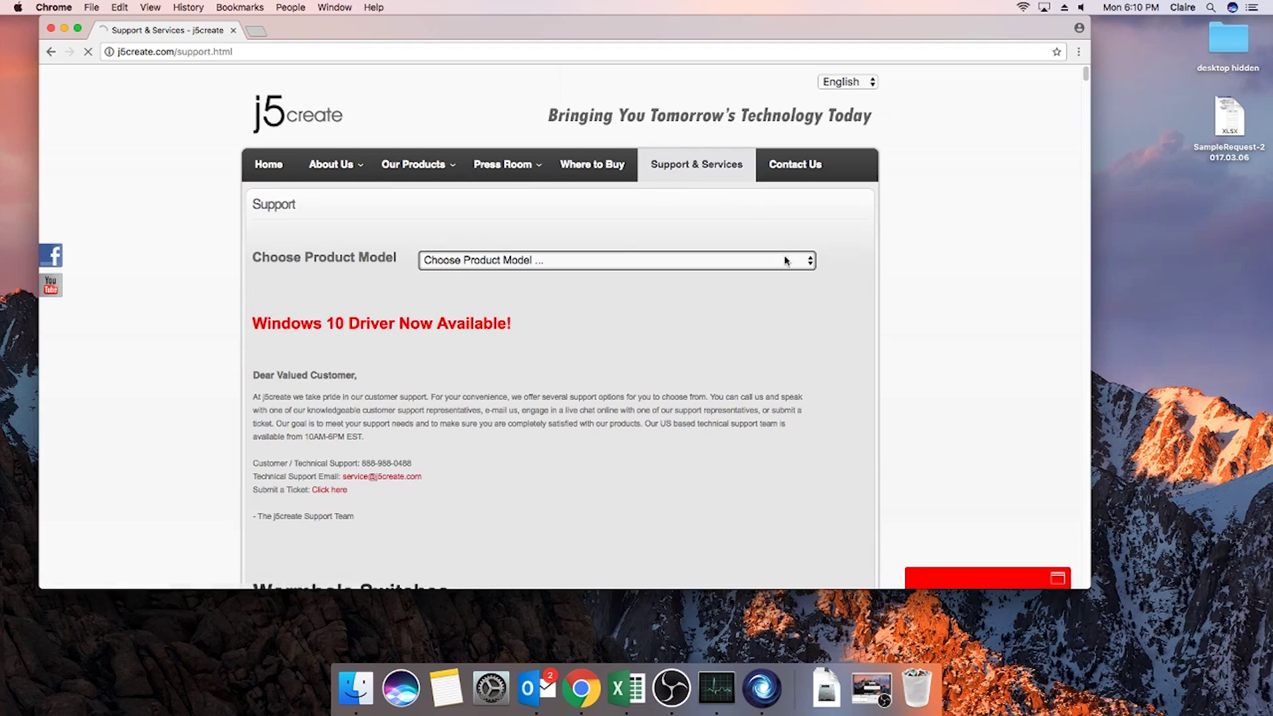
pyautogui.click(787, 260)
pyautogui.scroll(-5, 650, 441)
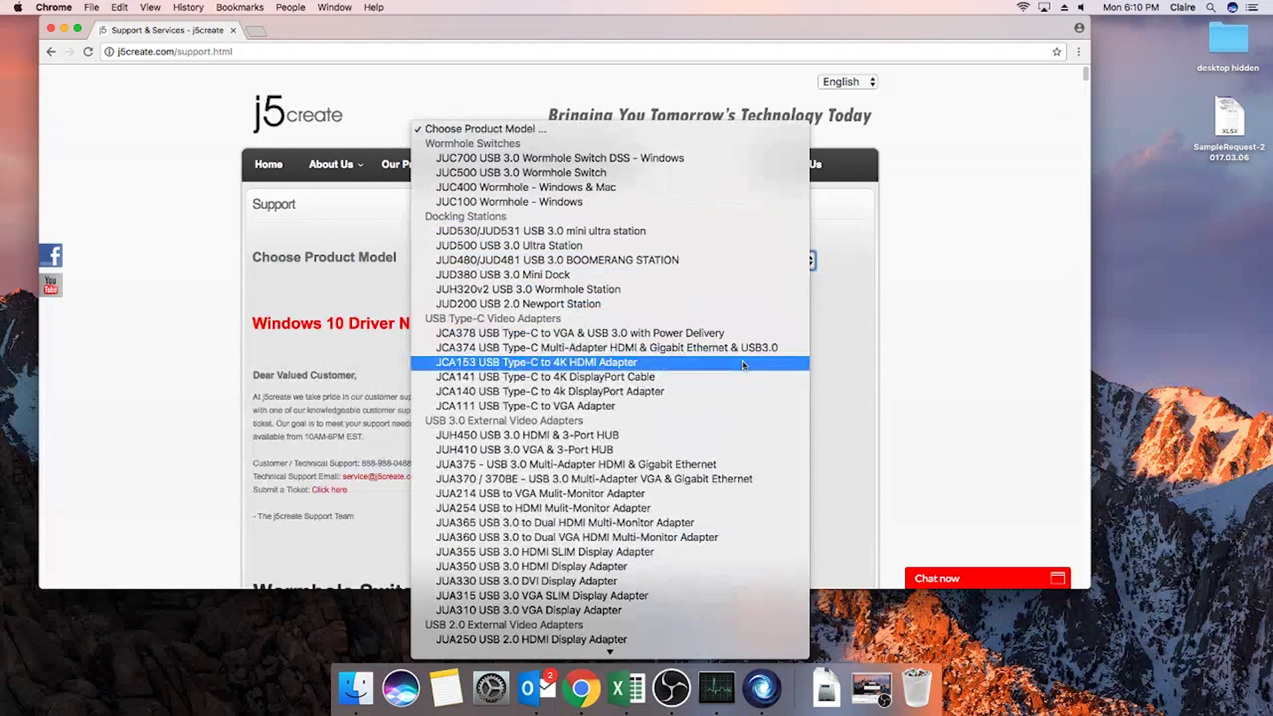
pyautogui.click(651, 567)
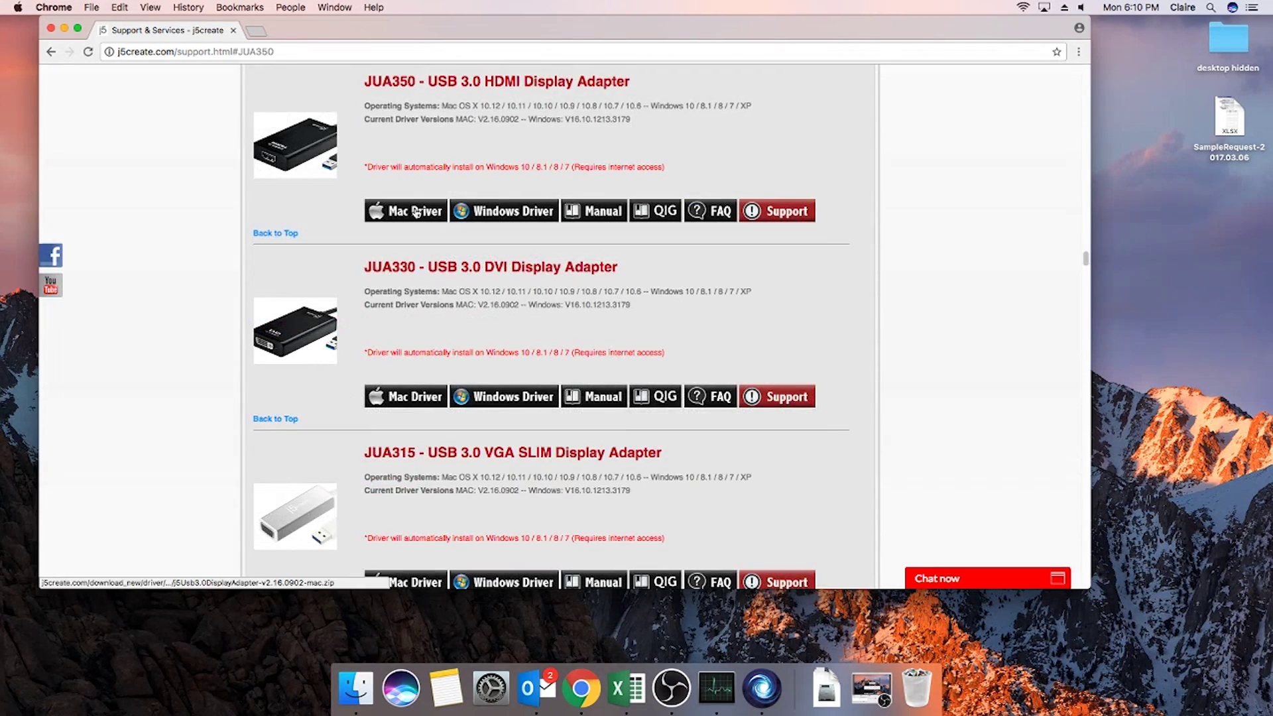
pyautogui.click(416, 211)
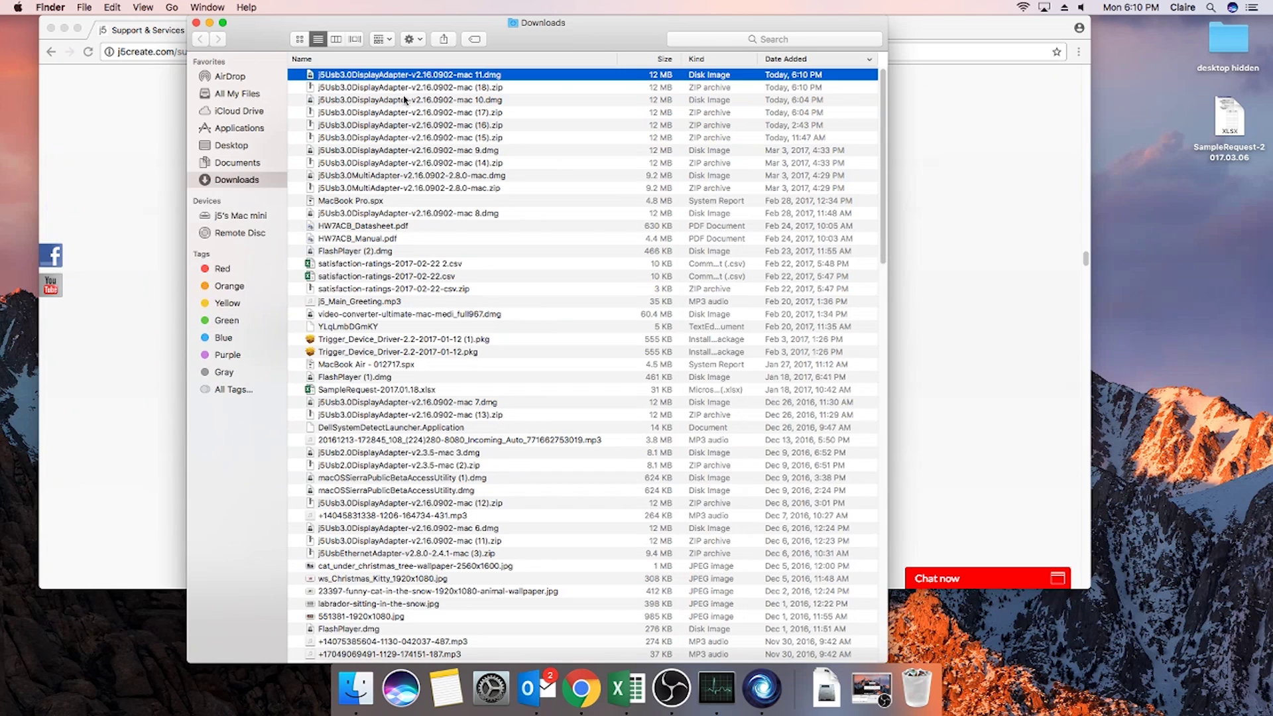
# Mount the driver disk image, try the 10.8~10.12-V2.16.0902.pkg installer, and dismiss the unidentified-developer warning.
pyautogui.doubleClick(407, 75)
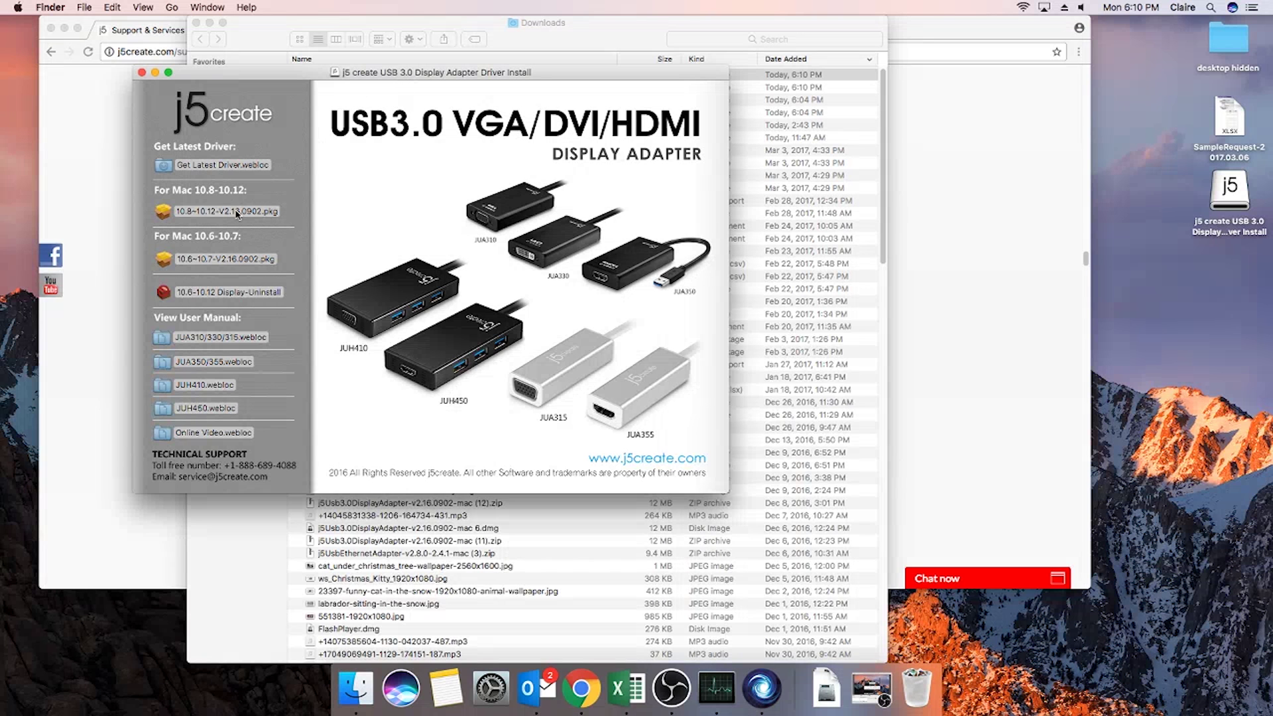
pyautogui.click(380, 312)
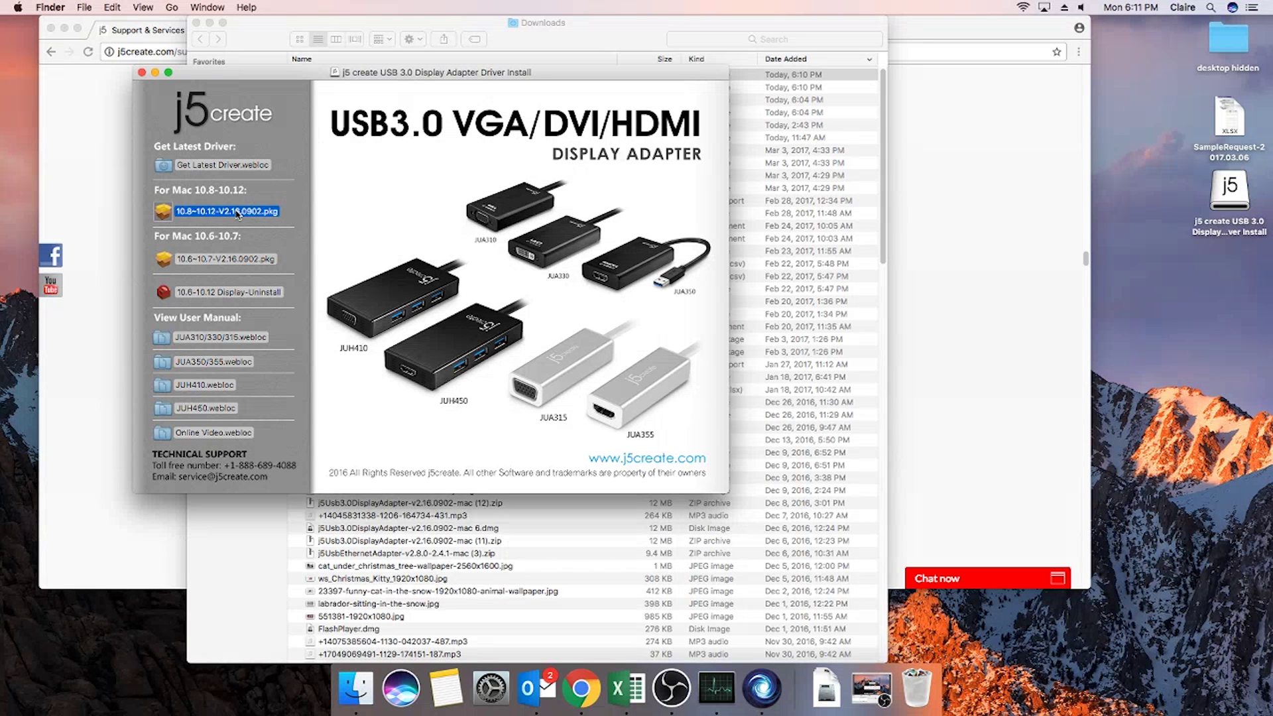
pyautogui.doubleClick(236, 212)
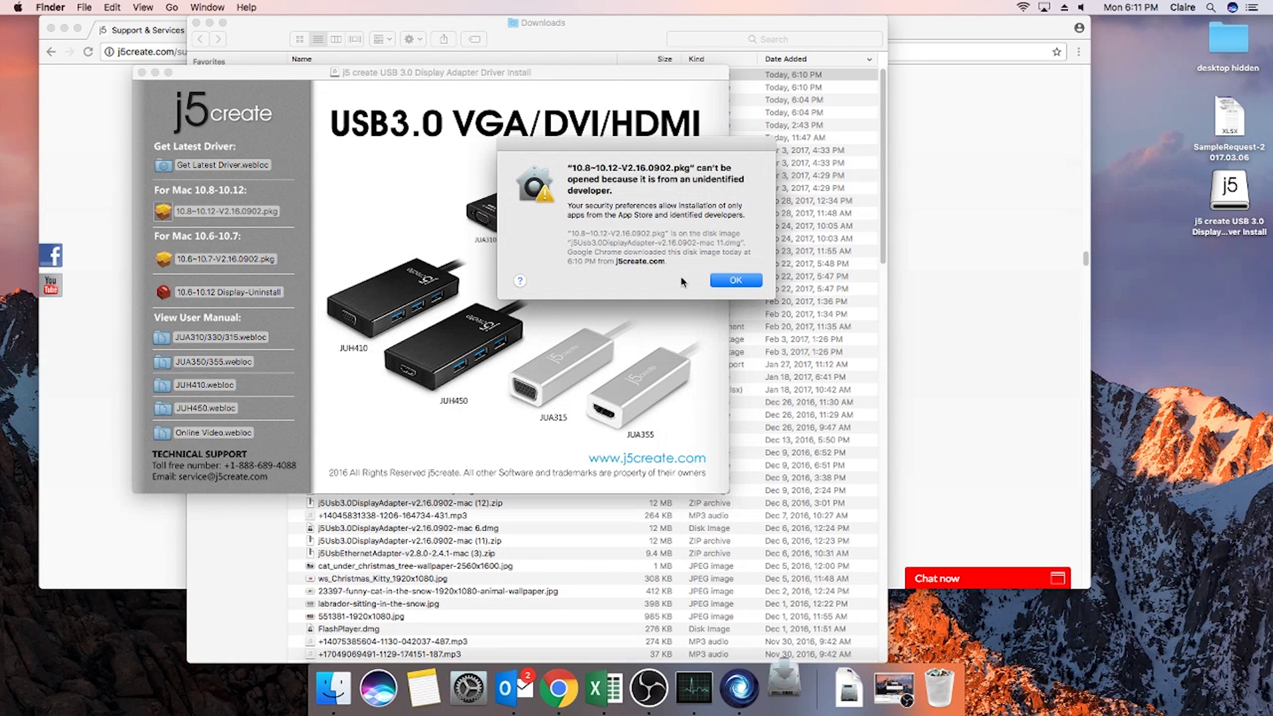
pyautogui.click(723, 282)
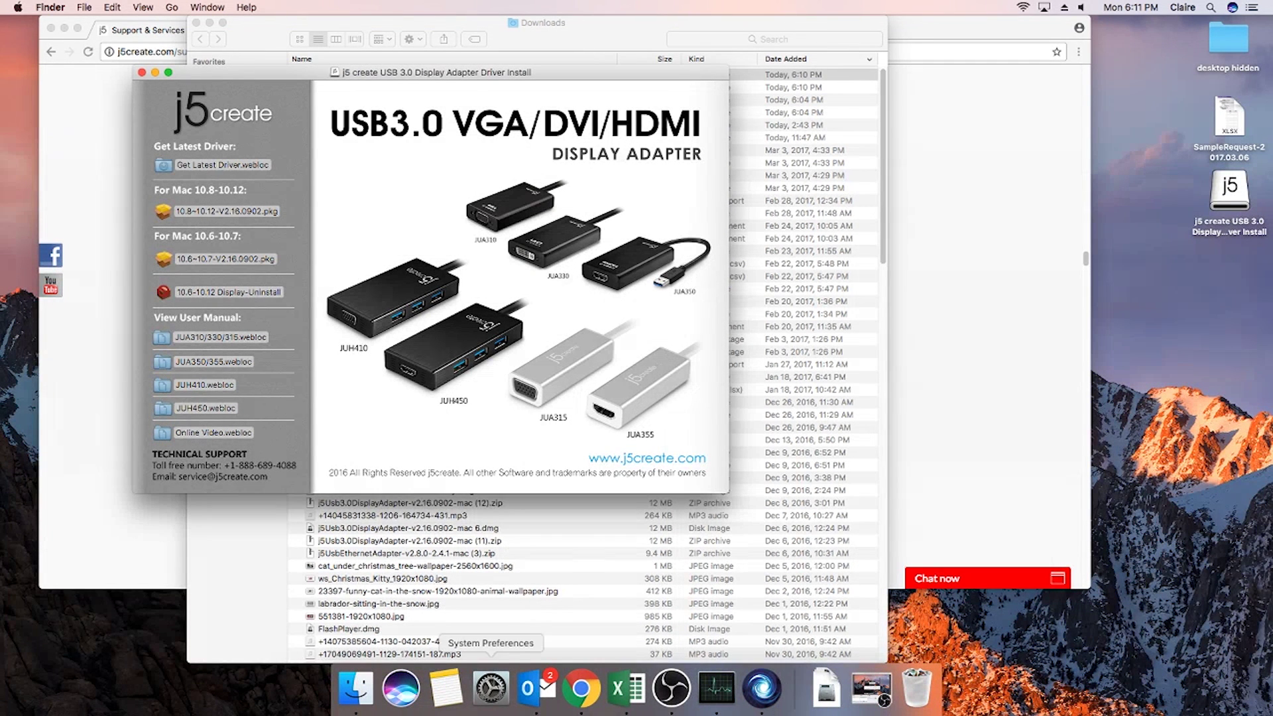
# Unlock Security & Privacy with the admin password and use Open Anyway for the 10.8~10.12 package.
pyautogui.click(491, 688)
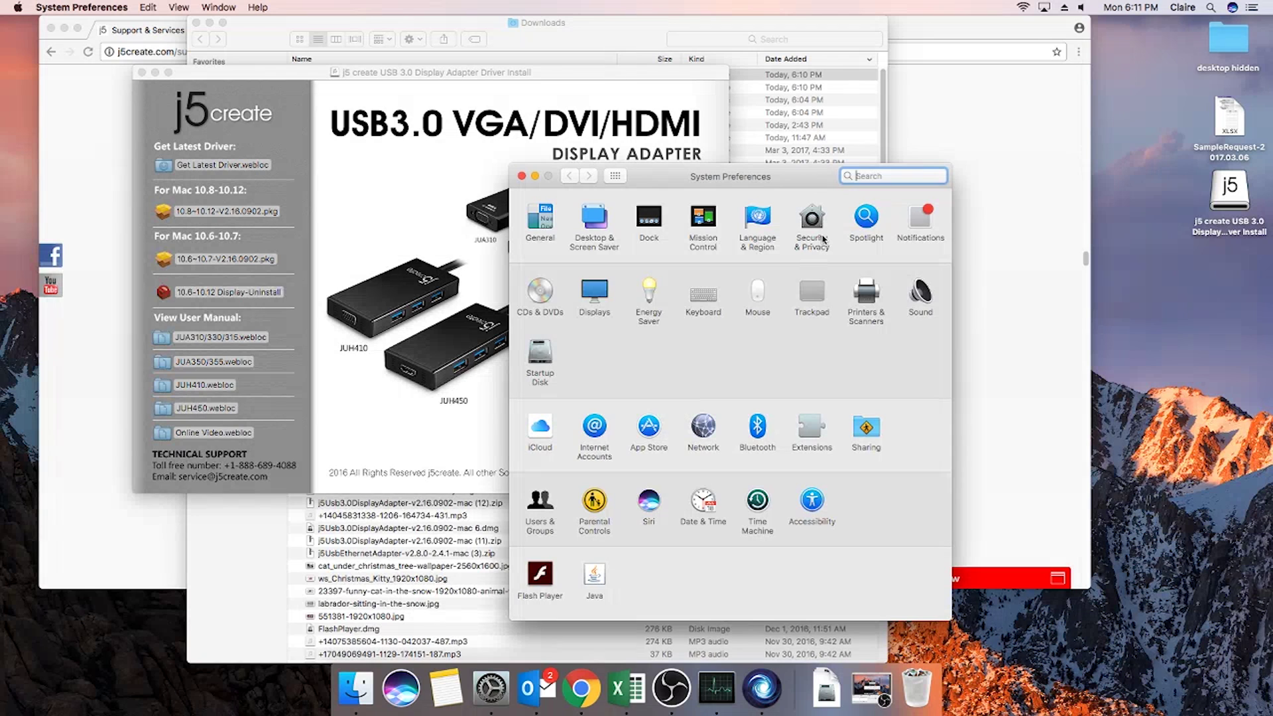
pyautogui.click(813, 225)
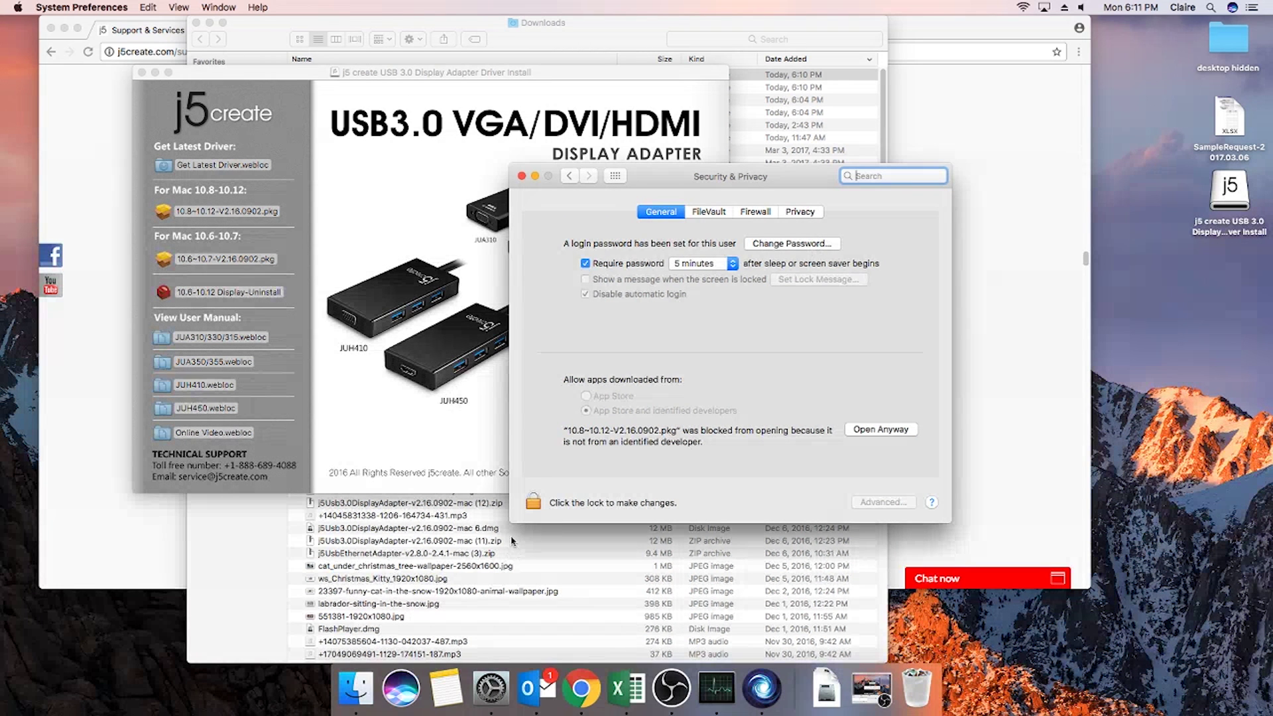
pyautogui.click(531, 504)
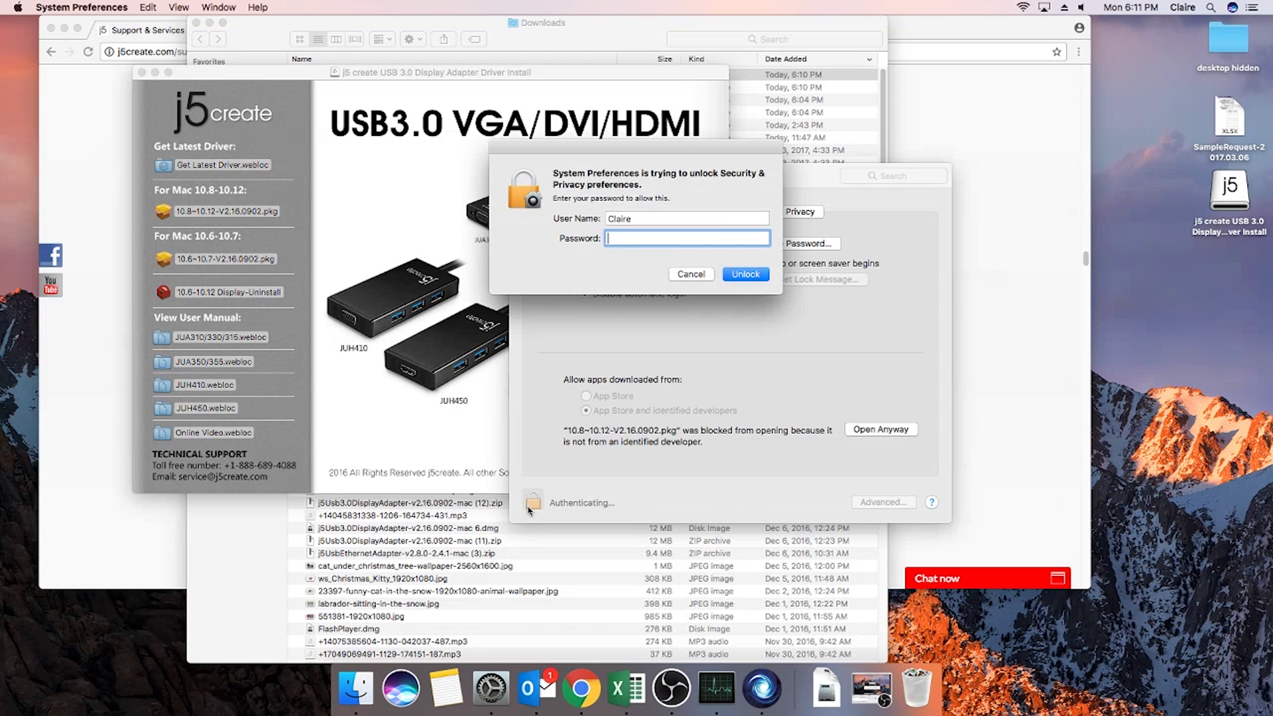
pyautogui.write('•••')
pyautogui.press('Return')
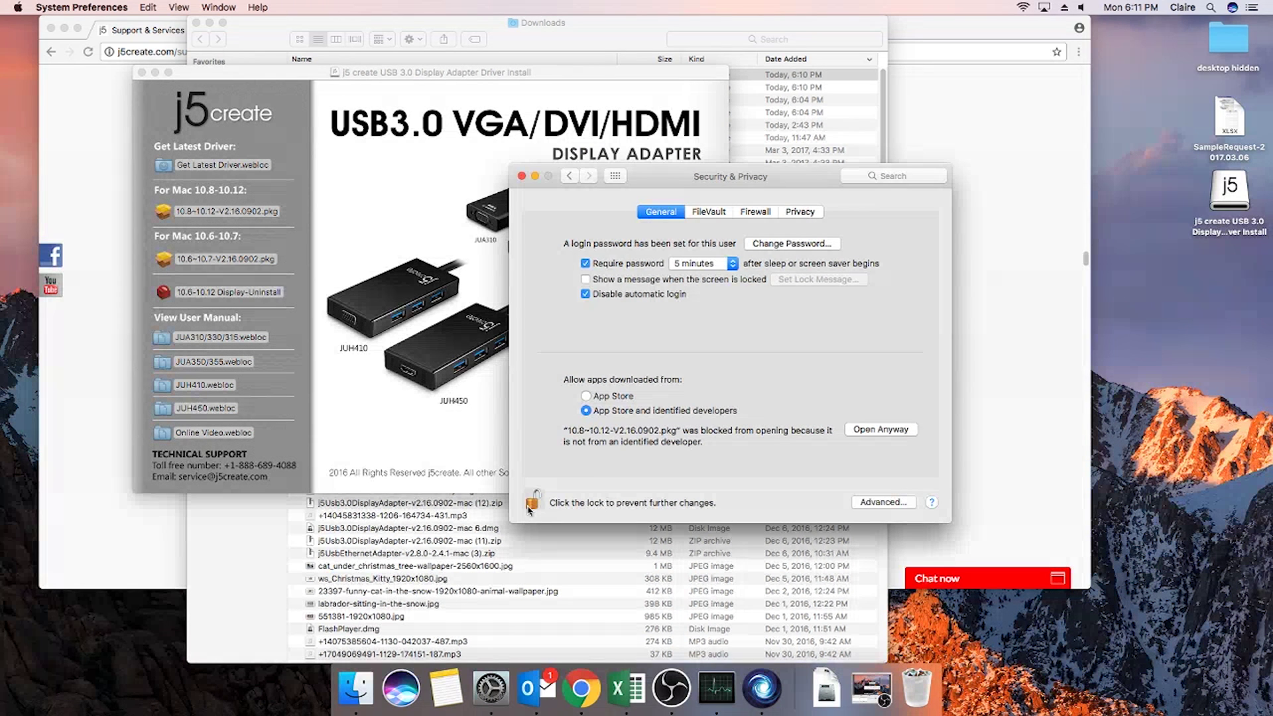
pyautogui.click(859, 430)
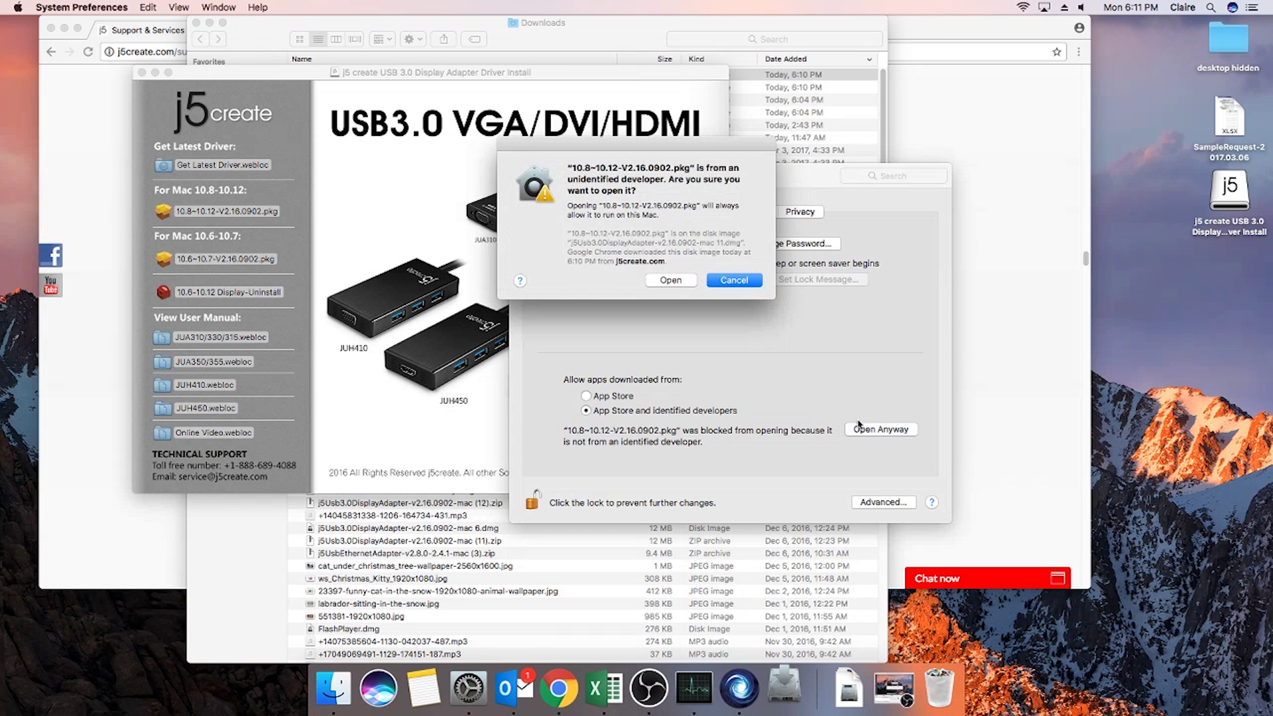
pyautogui.click(685, 280)
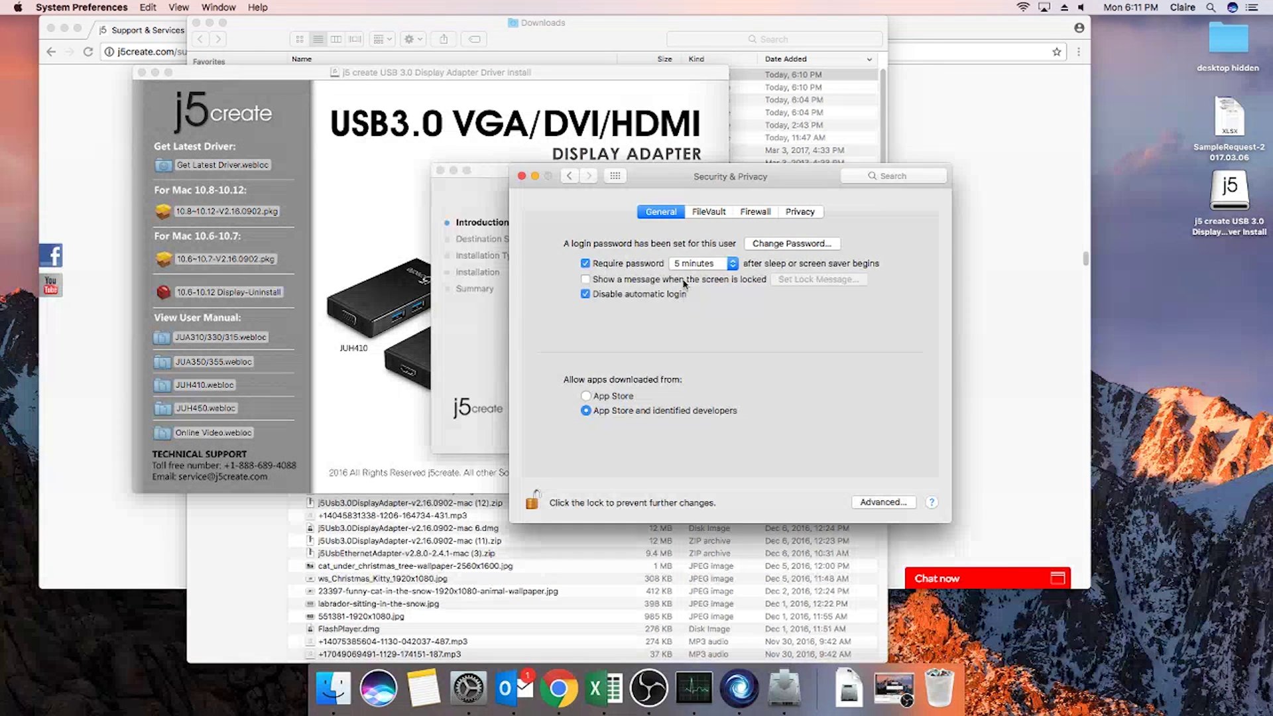
# Close System Preferences, the Downloads window, Chrome and the disk image window.
pyautogui.click(521, 177)
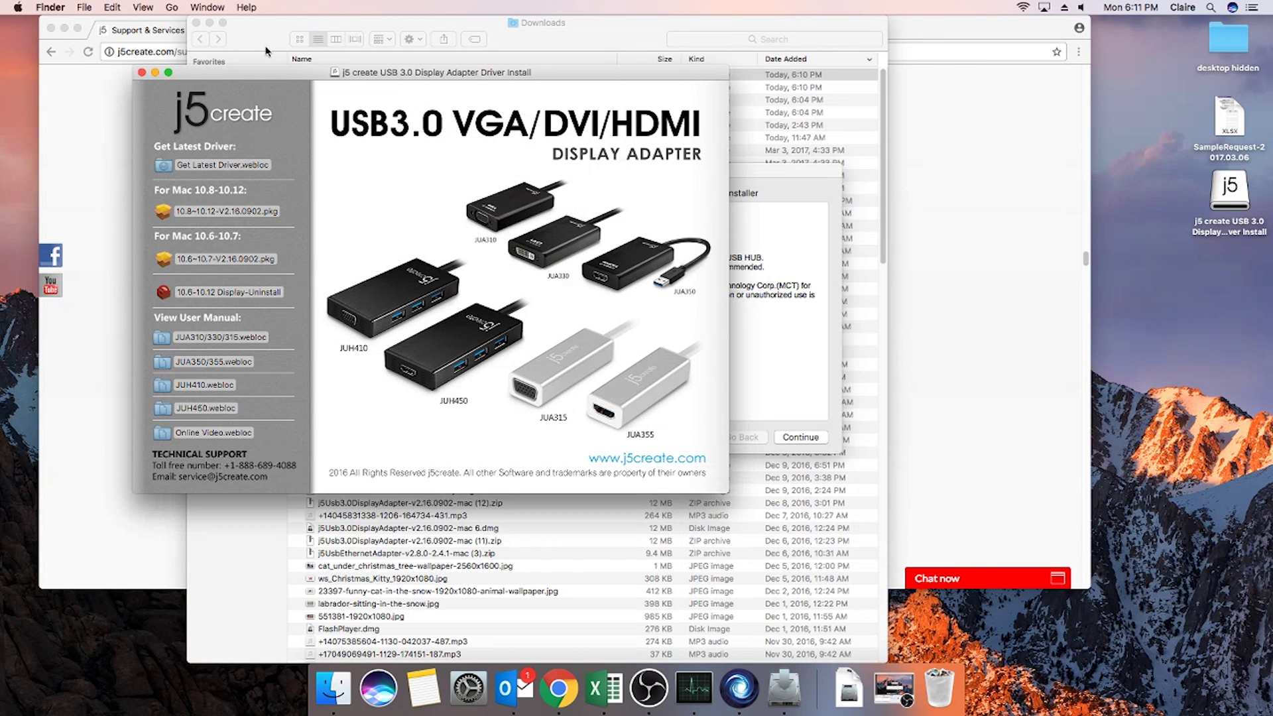
pyautogui.click(196, 23)
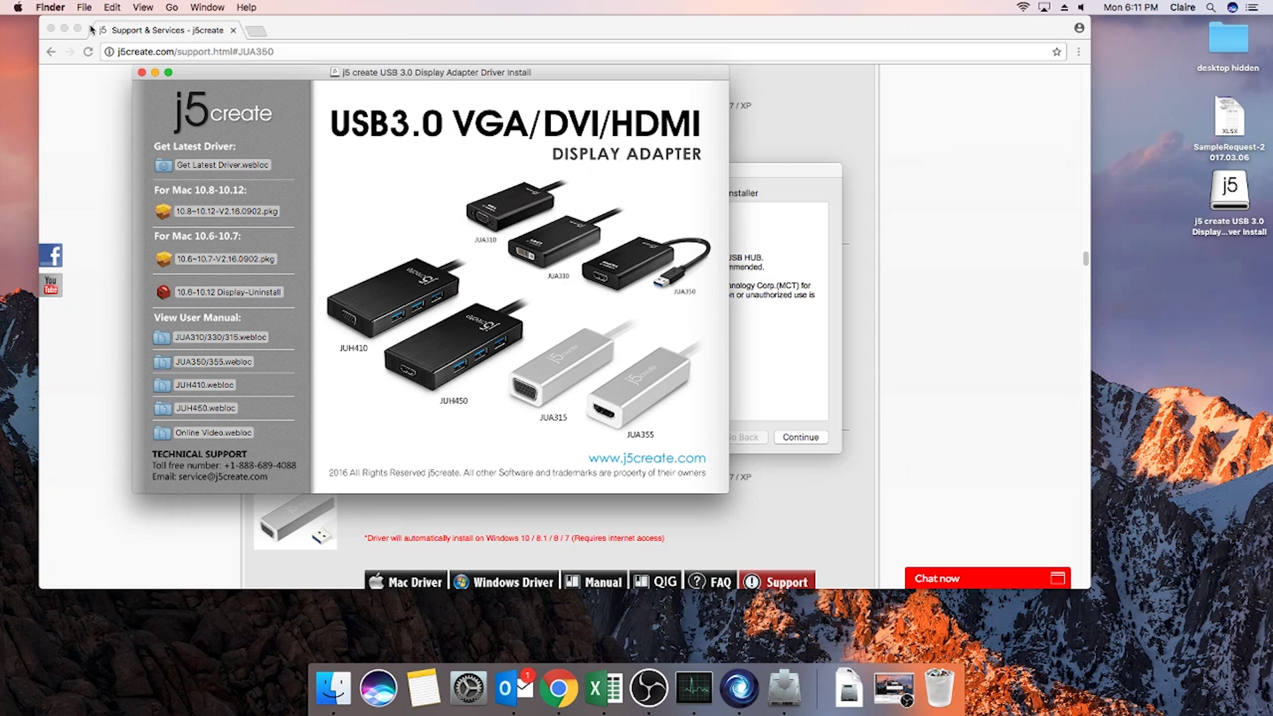
pyautogui.click(51, 29)
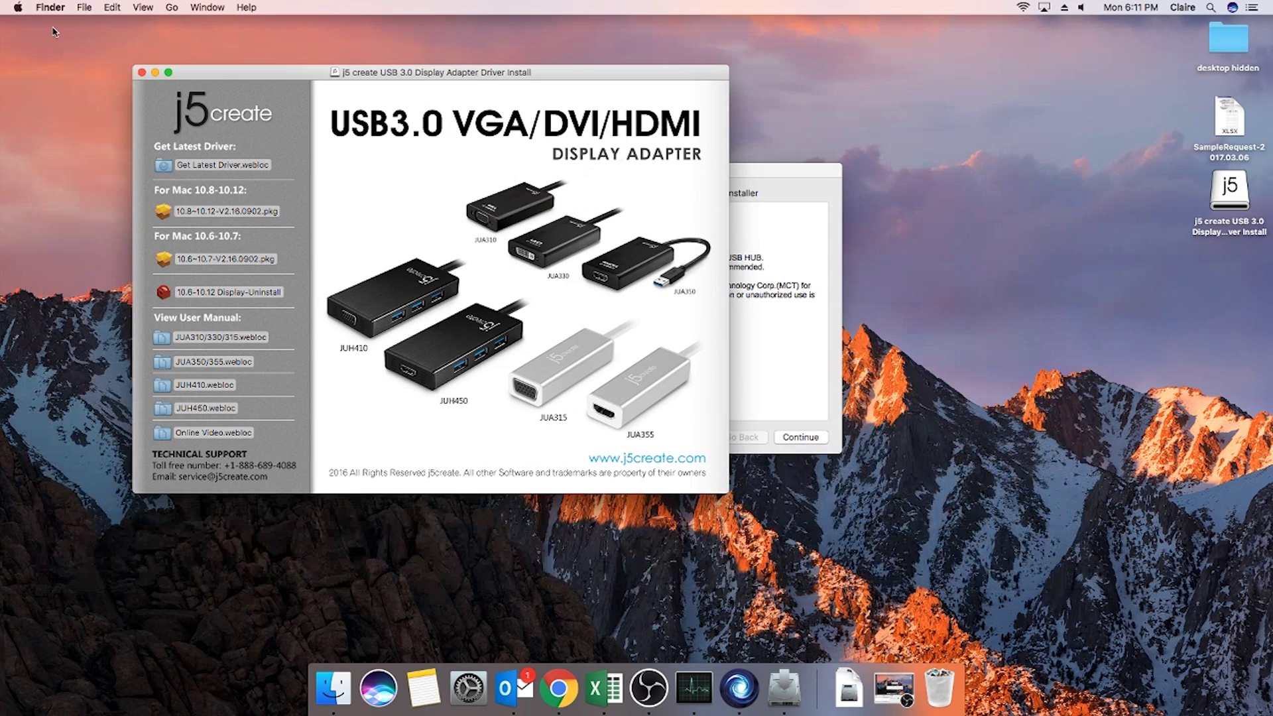
pyautogui.click(141, 73)
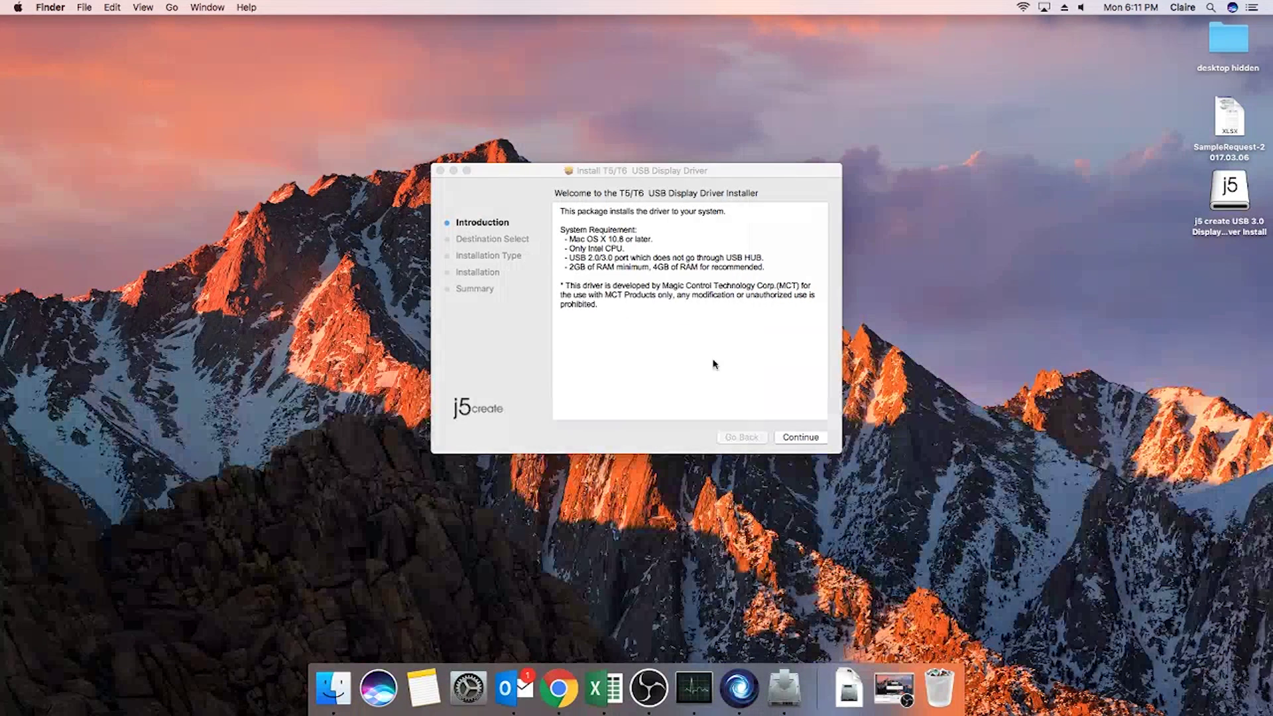
# Install the T5/T6 USB Display Driver on Macintosh HD, authorising with the admin password and accepting the restart.
pyautogui.click(800, 437)
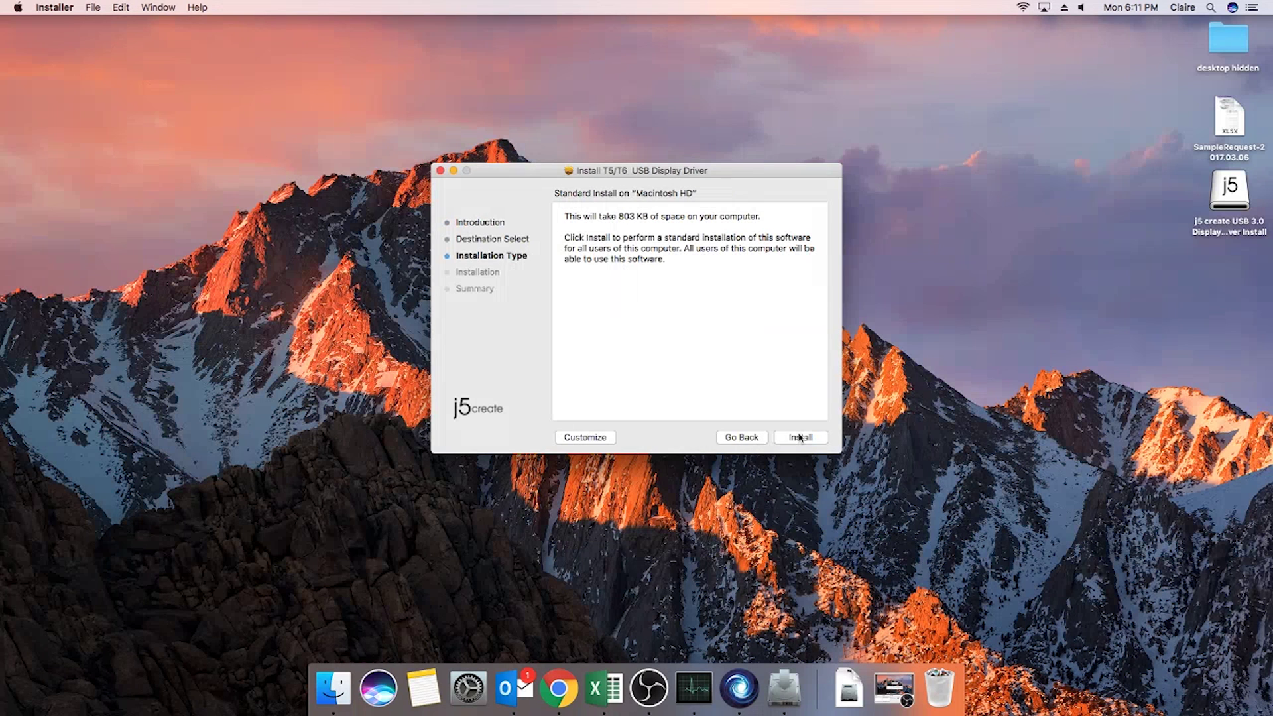
pyautogui.click(799, 437)
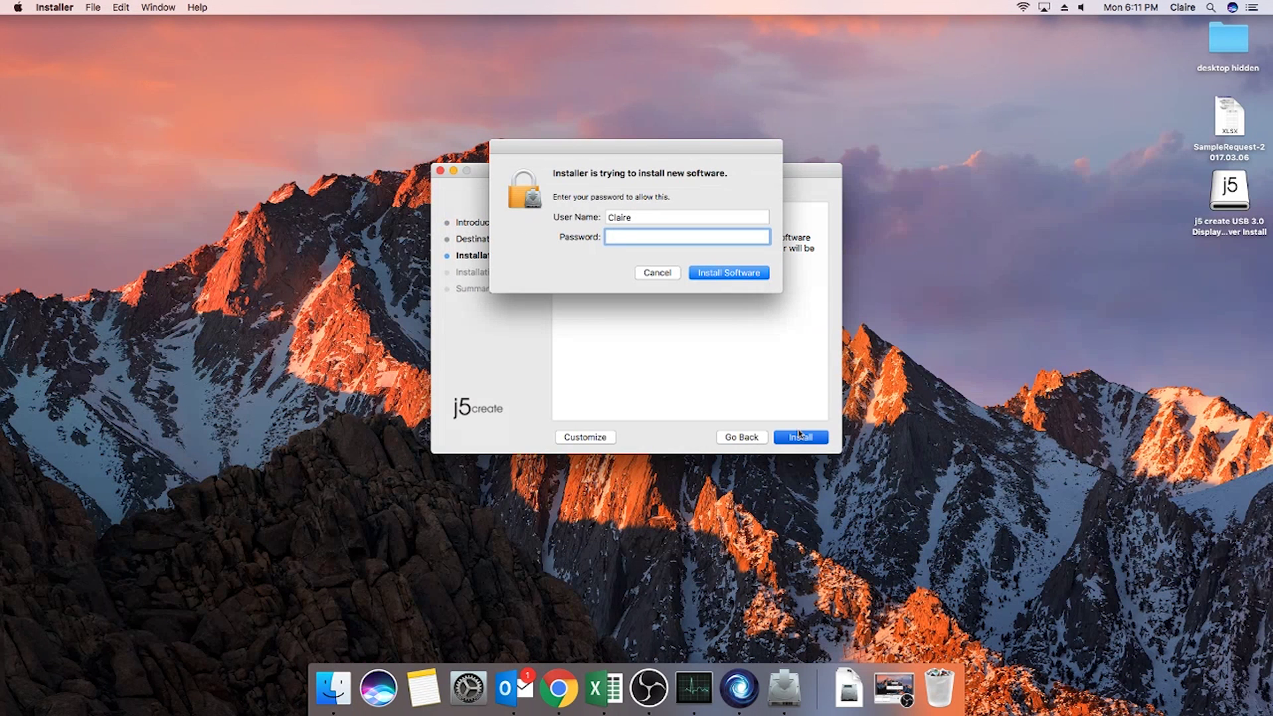
pyautogui.write('•')
pyautogui.press('Return')
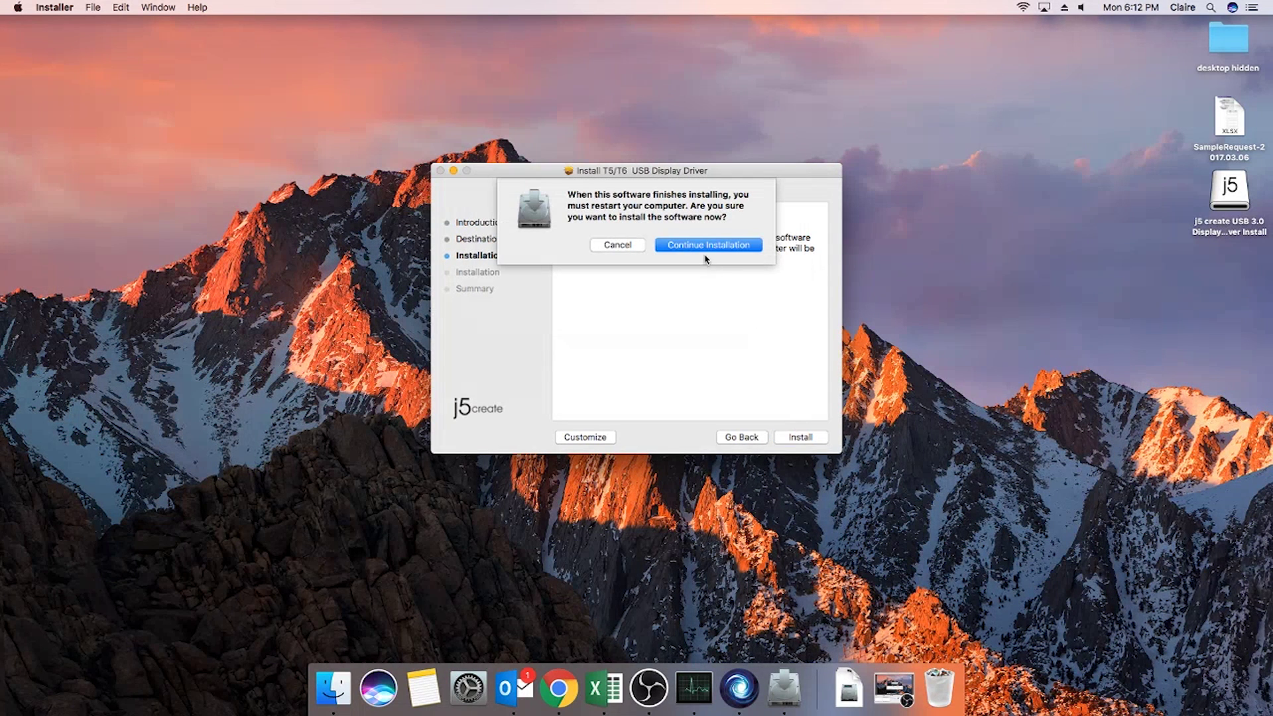
pyautogui.click(703, 249)
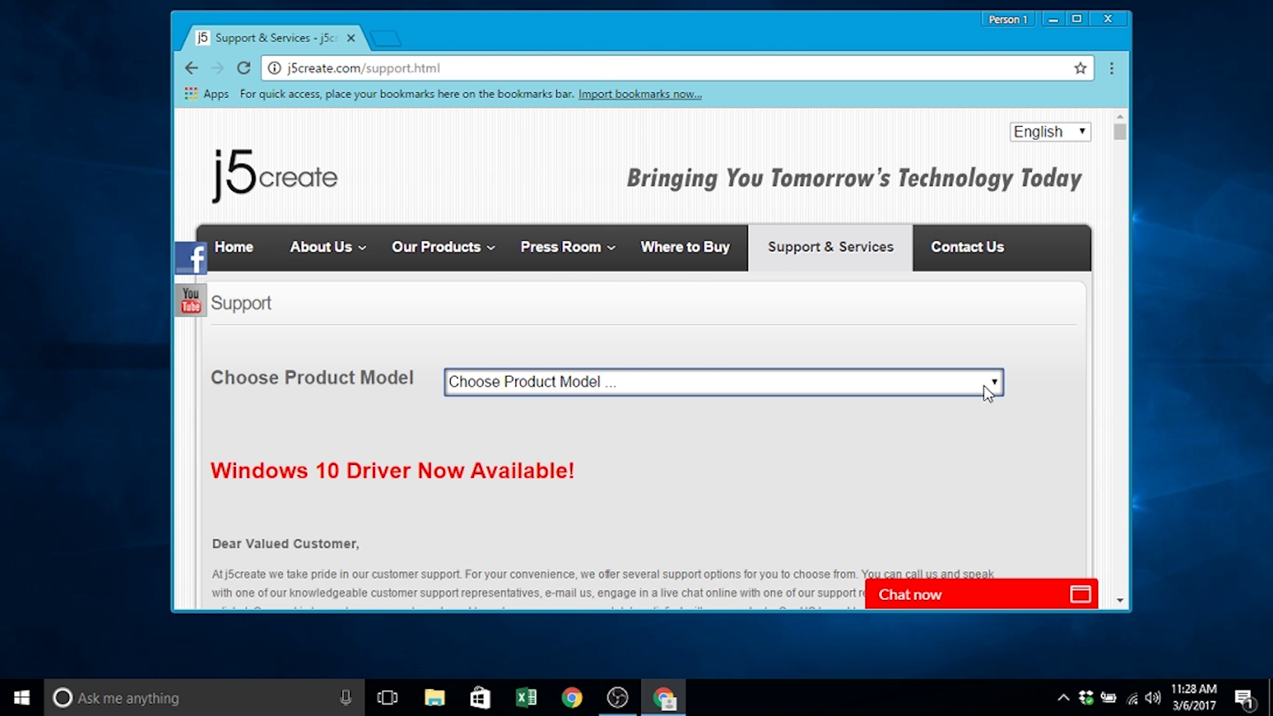
# Select JUA350 in the product model list and download its Windows driver zip.
pyautogui.click(988, 392)
pyautogui.scroll(-10, 937, 344)
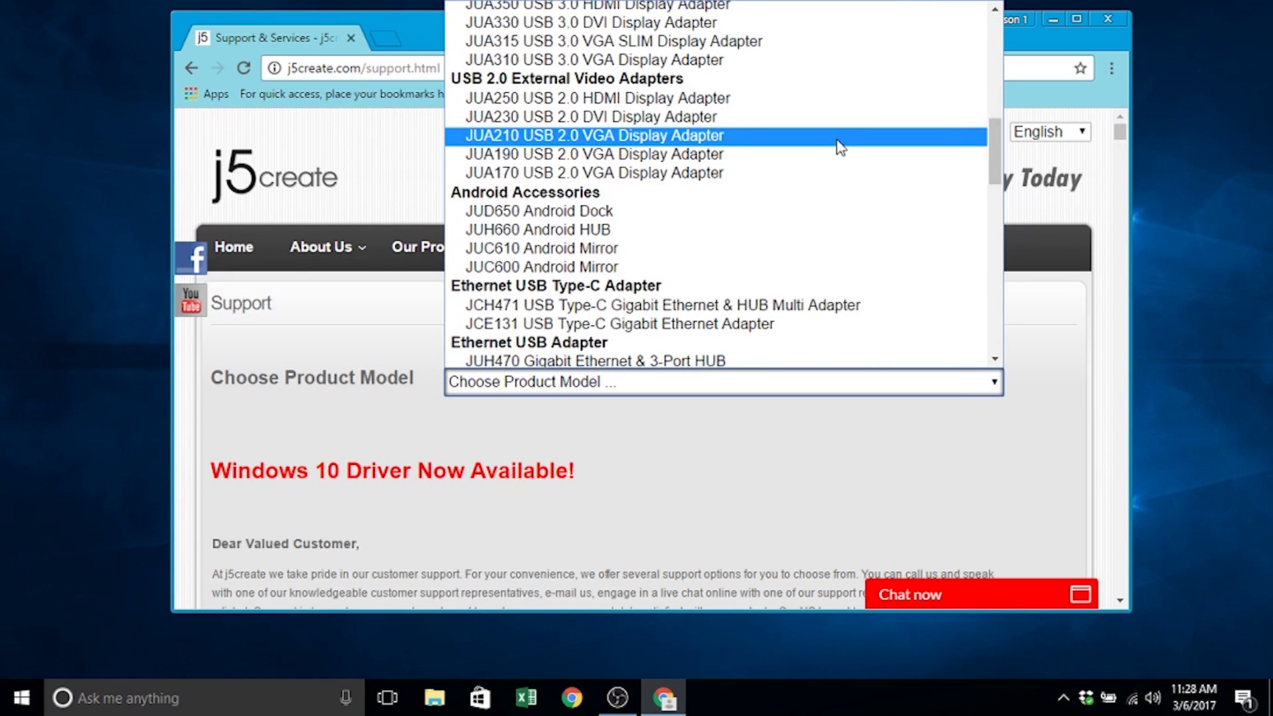
pyautogui.click(702, 4)
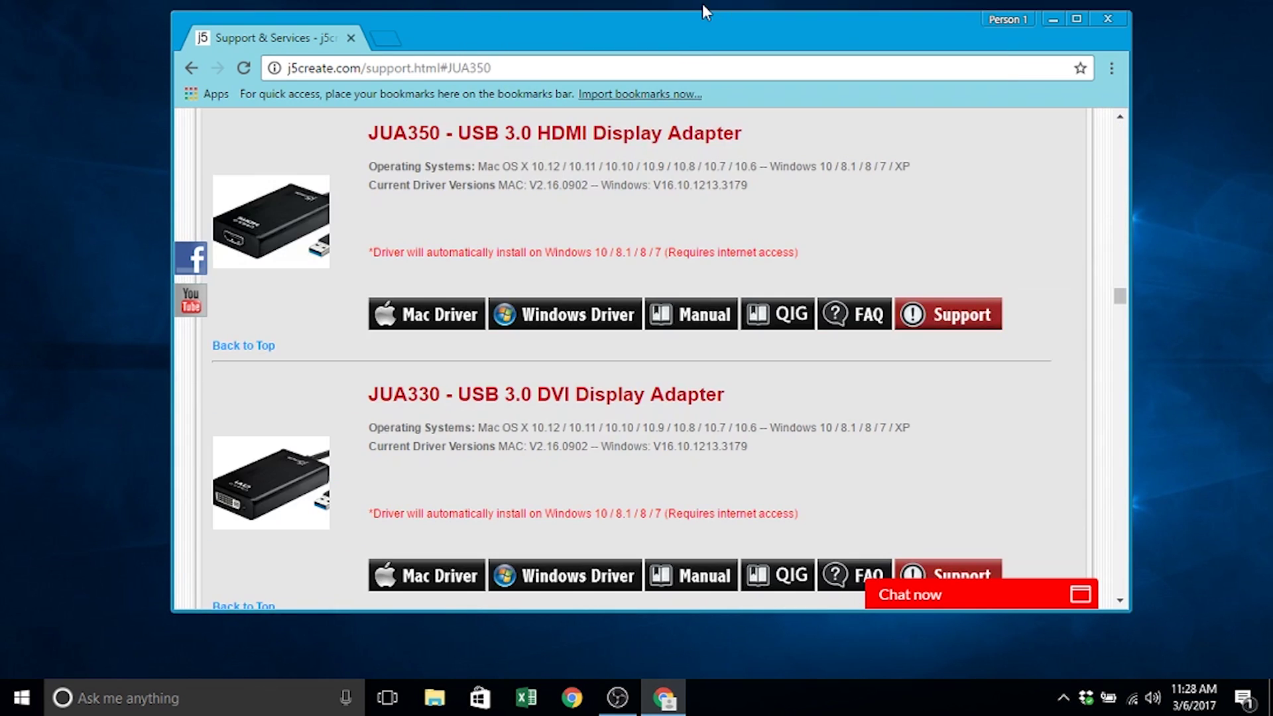
pyautogui.click(566, 317)
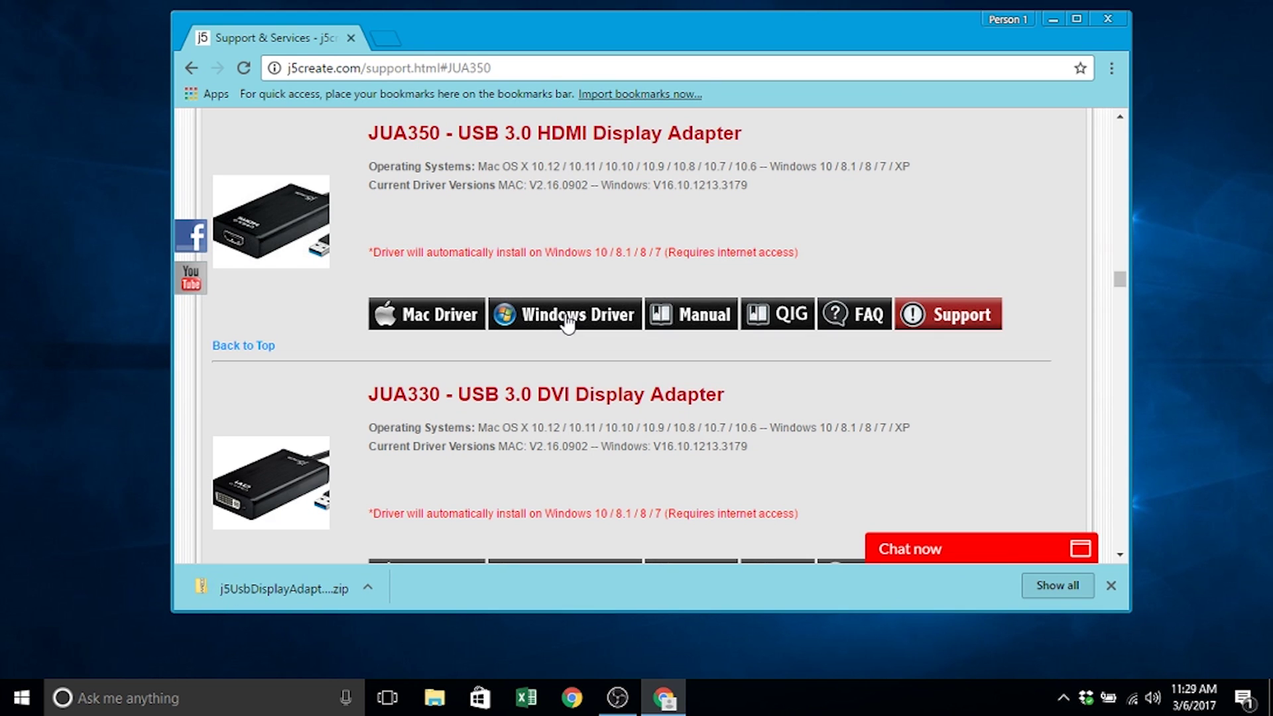
# Open the downloaded driver zip in File Explorer and copy the j5UsbDisplayAdapter application to the desktop.
pyautogui.click(367, 587)
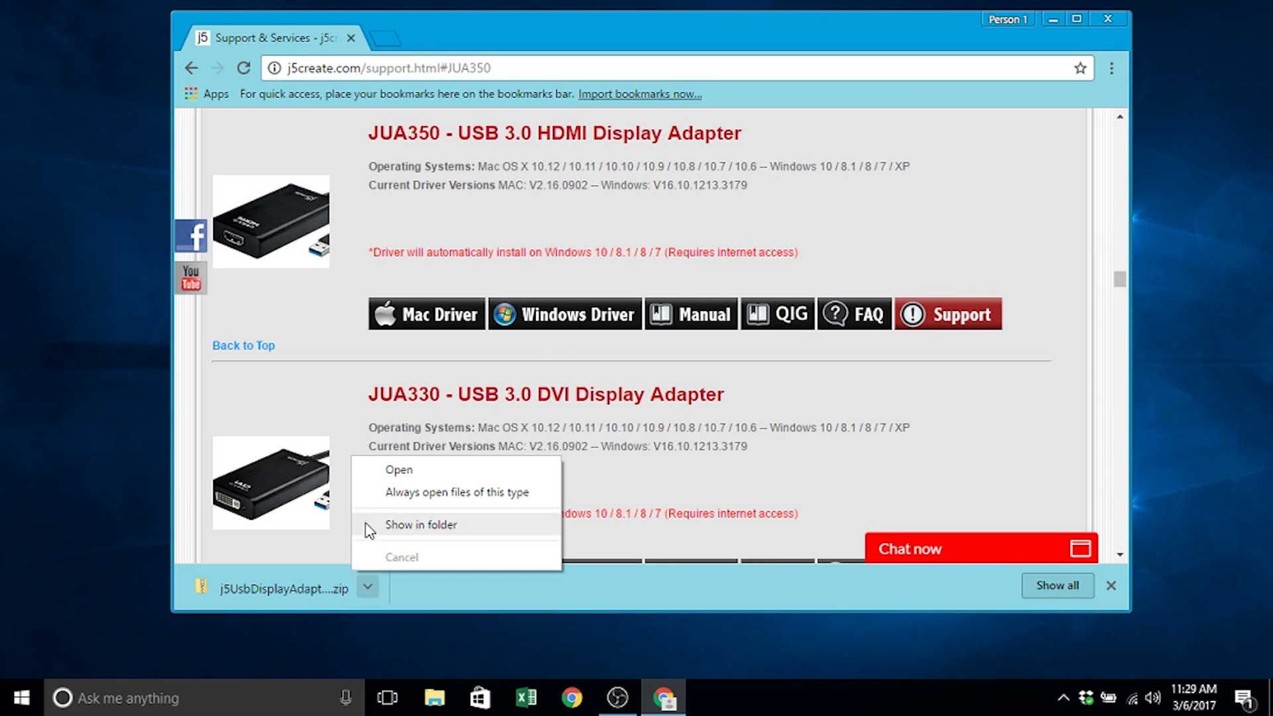
pyautogui.click(415, 473)
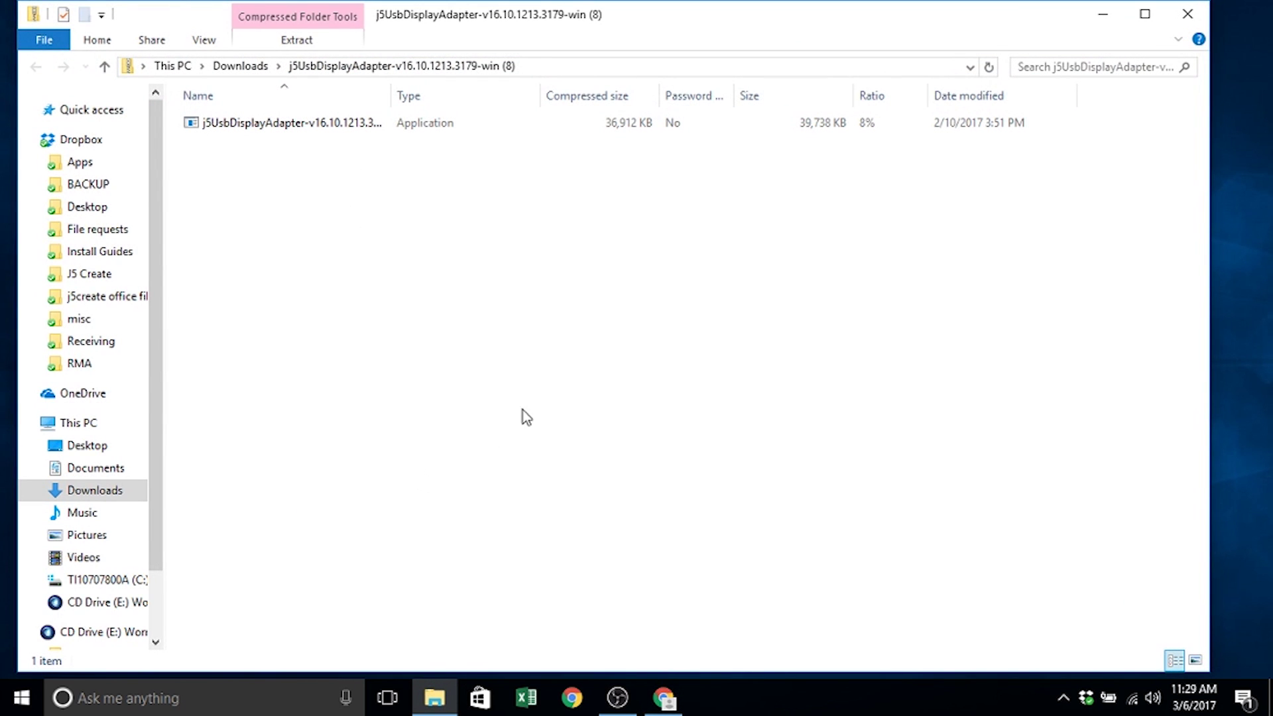
pyautogui.moveTo(773, 21); pyautogui.dragTo(1108, 87)
pyautogui.moveTo(703, 196); pyautogui.dragTo(84, 195)
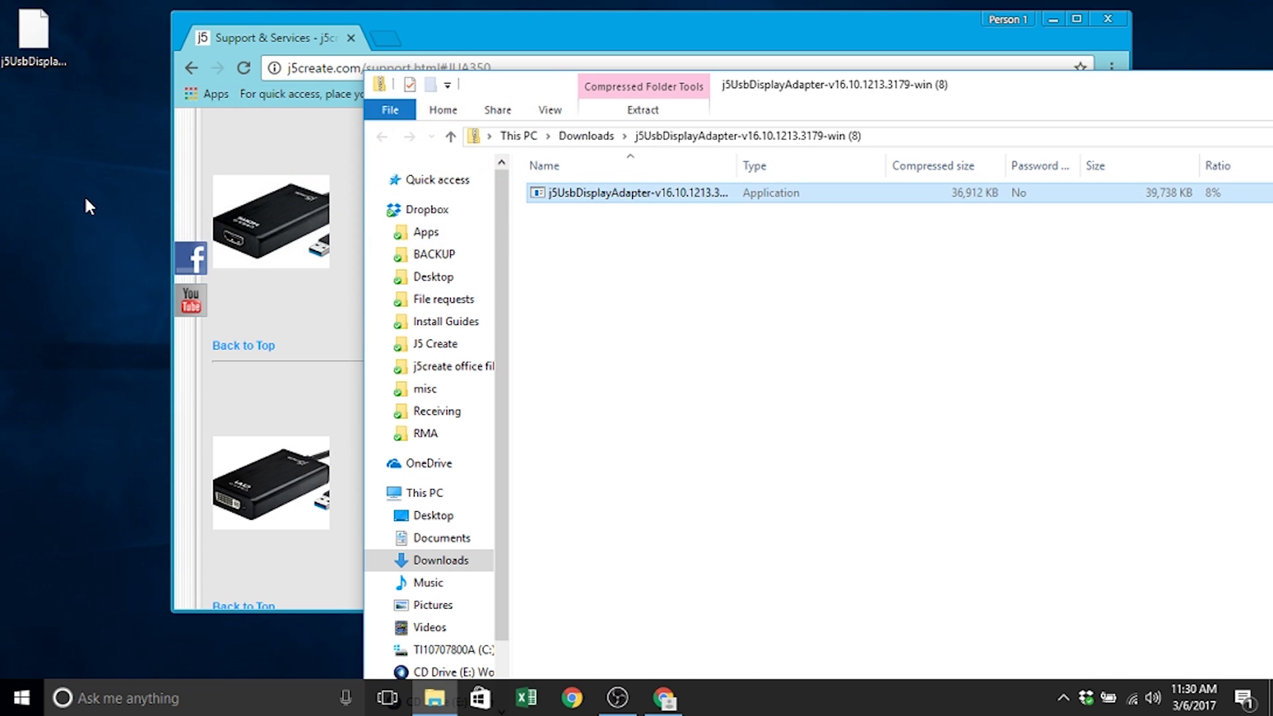
# Run the desktop driver installer as administrator, accept the licence agreement, and dismiss Live Chat.
pyautogui.rightClick(35, 32)
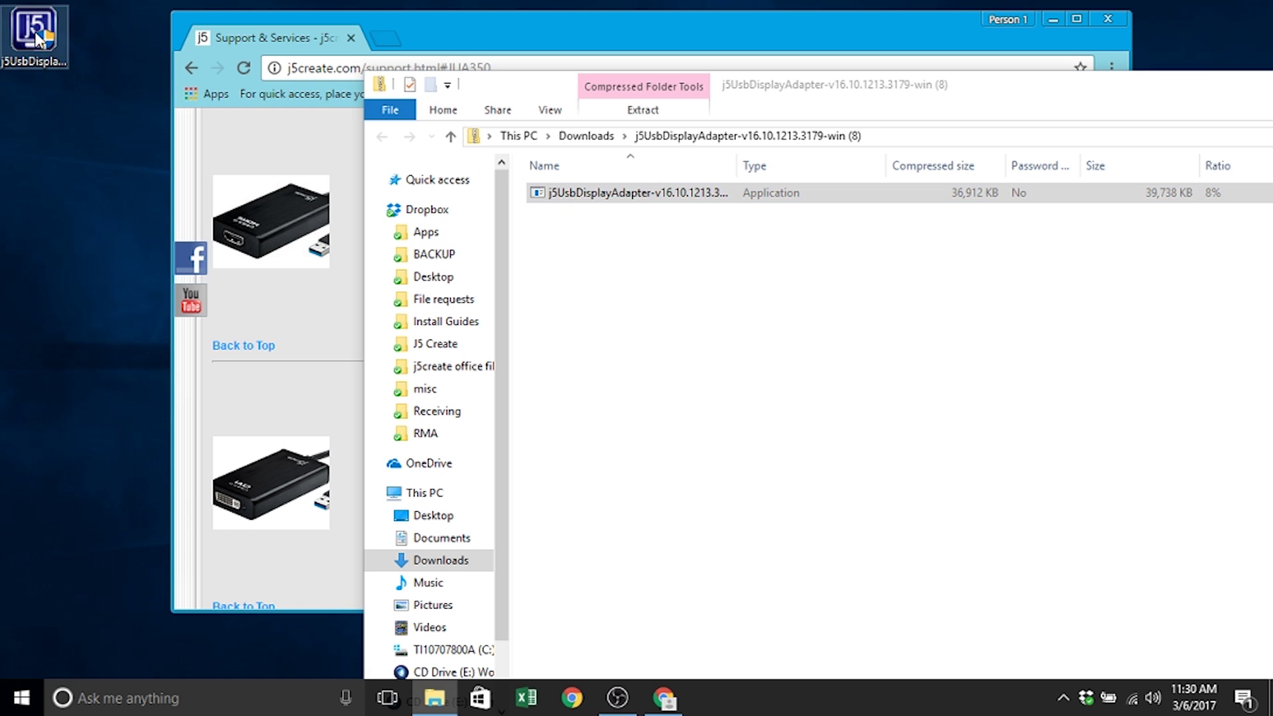
pyautogui.click(40, 67)
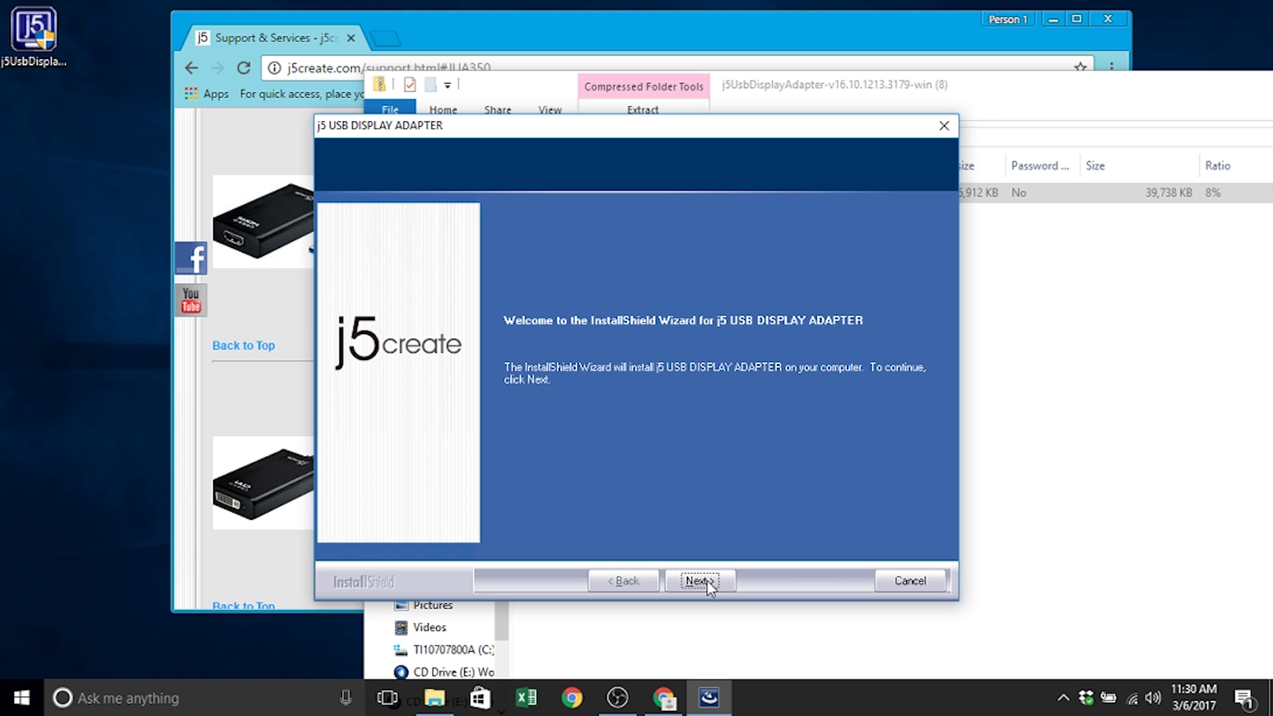
pyautogui.click(707, 581)
pyautogui.click(665, 498)
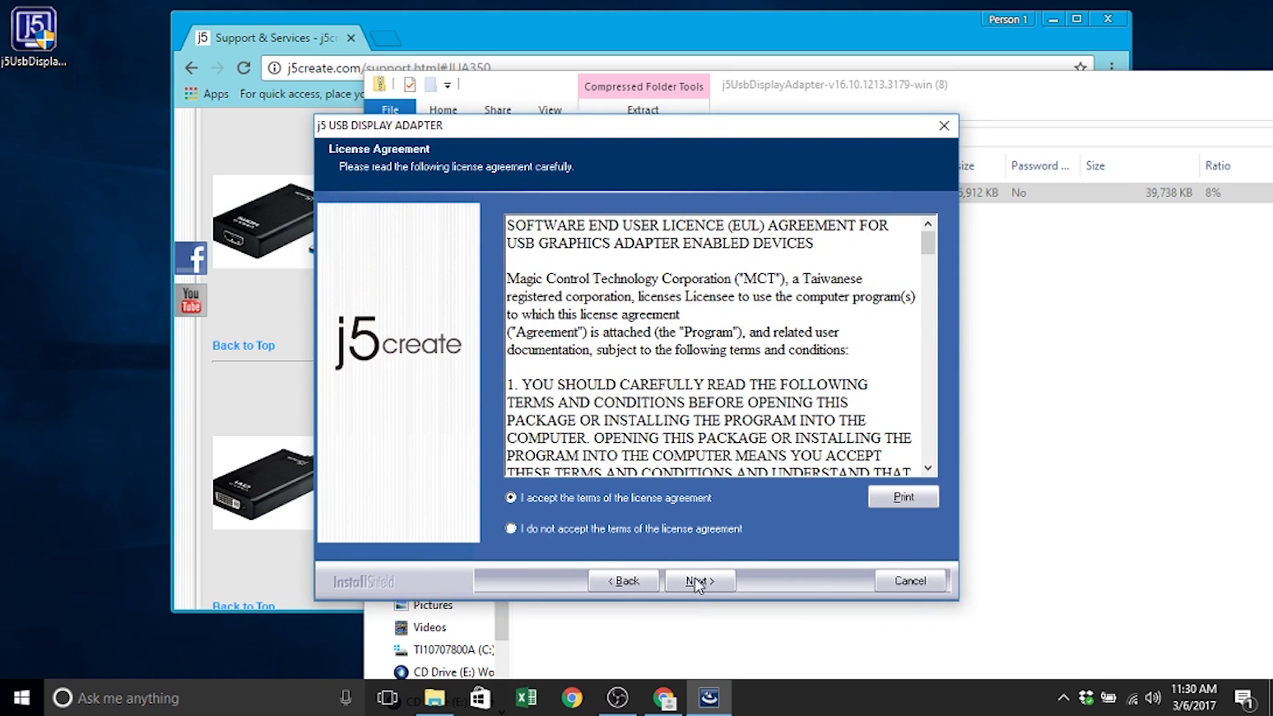
pyautogui.click(695, 581)
pyautogui.click(839, 299)
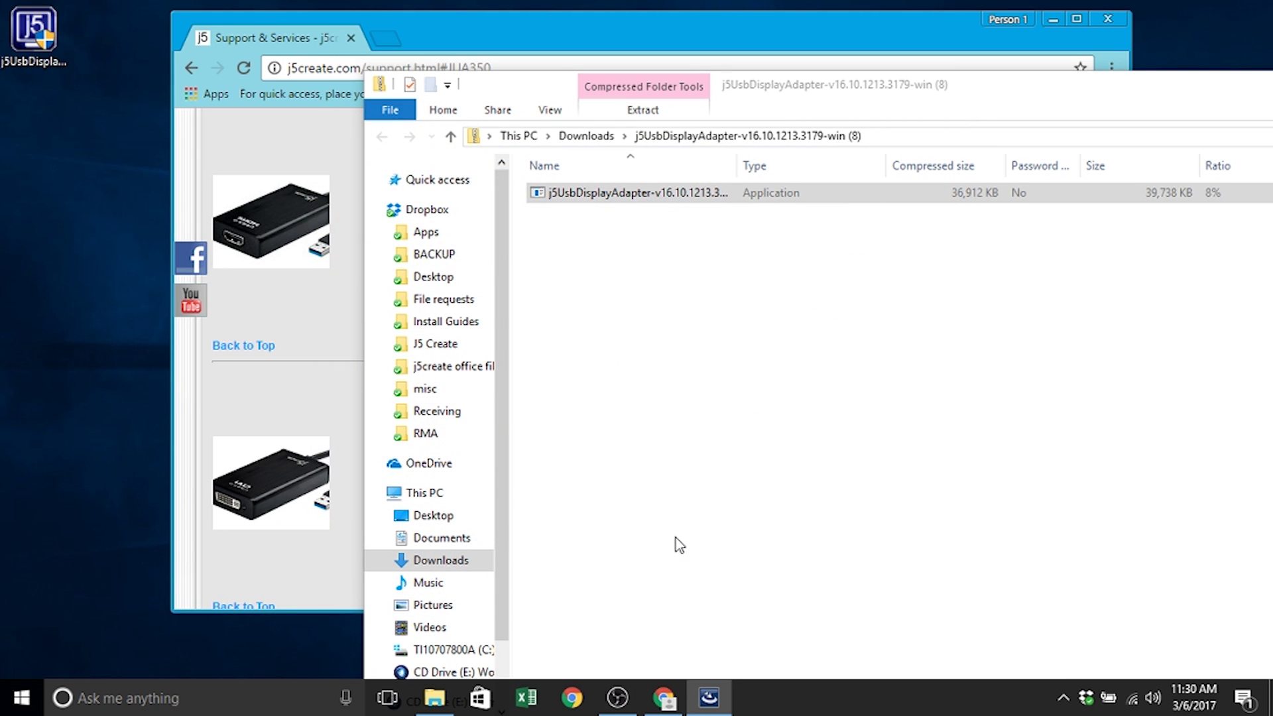